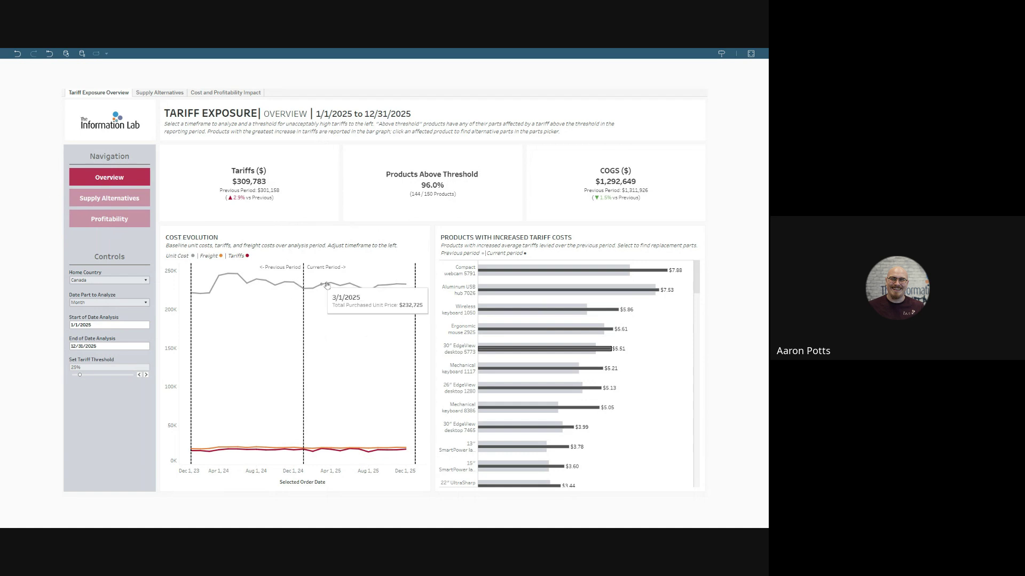
Try USA as the home country, then set it back to Canada.
{"action": "mouse_move", "coordinate": [419, 286]}
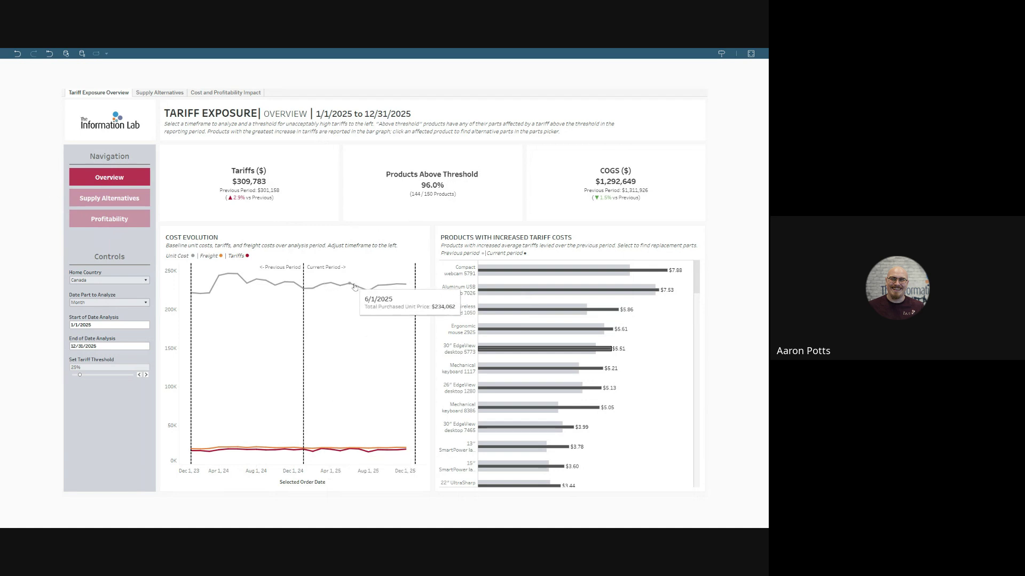
{"action": "mouse_move", "coordinate": [357, 290]}
{"action": "mouse_move", "coordinate": [346, 447]}
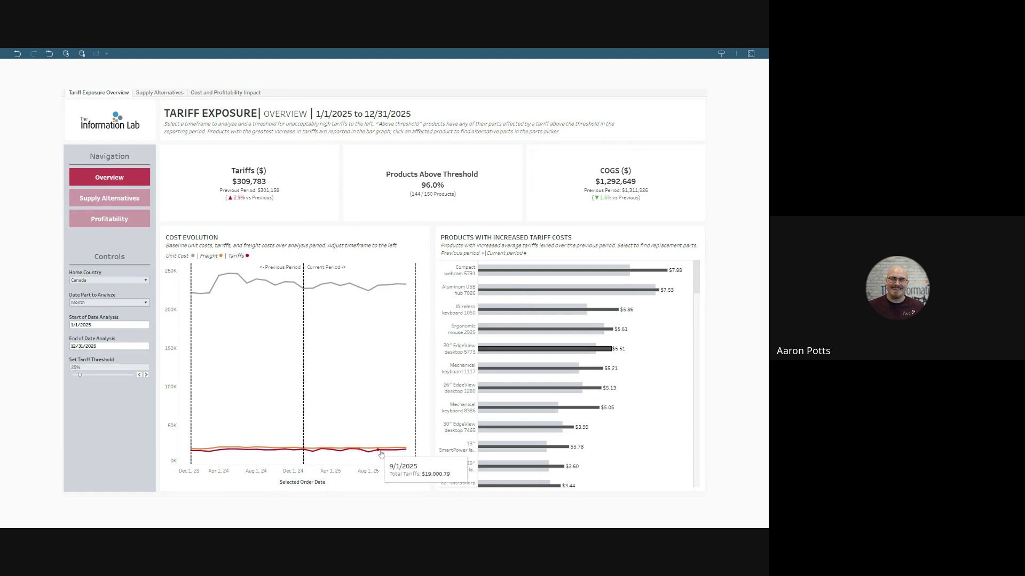
{"action": "mouse_move", "coordinate": [403, 449]}
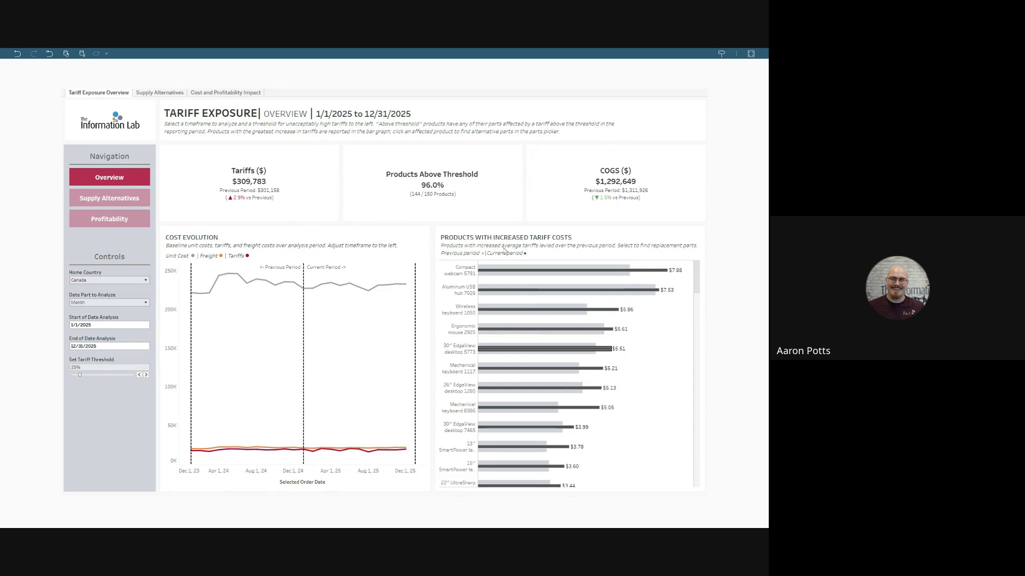
{"action": "left_click", "coordinate": [111, 280]}
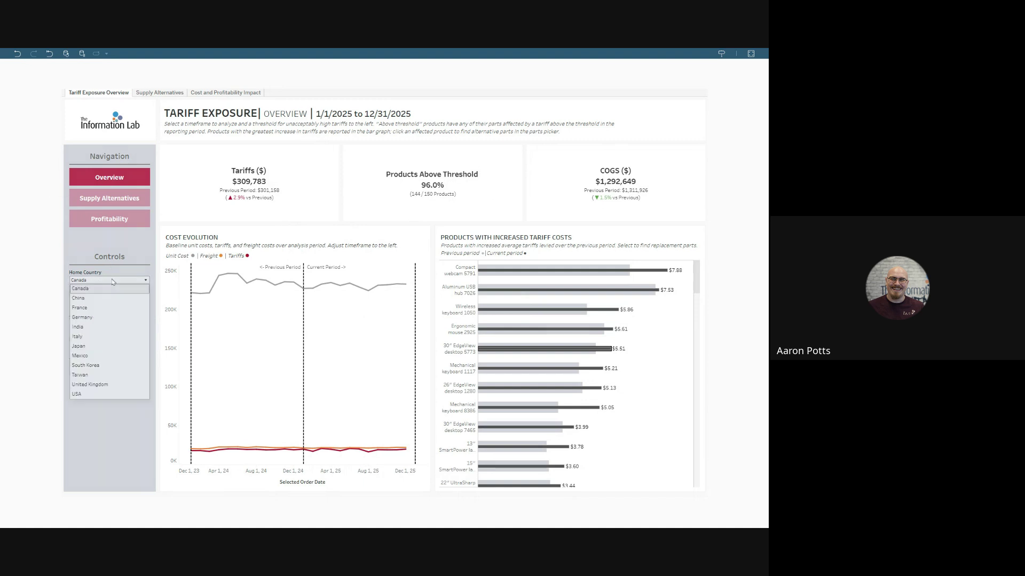
{"action": "left_click", "coordinate": [109, 281]}
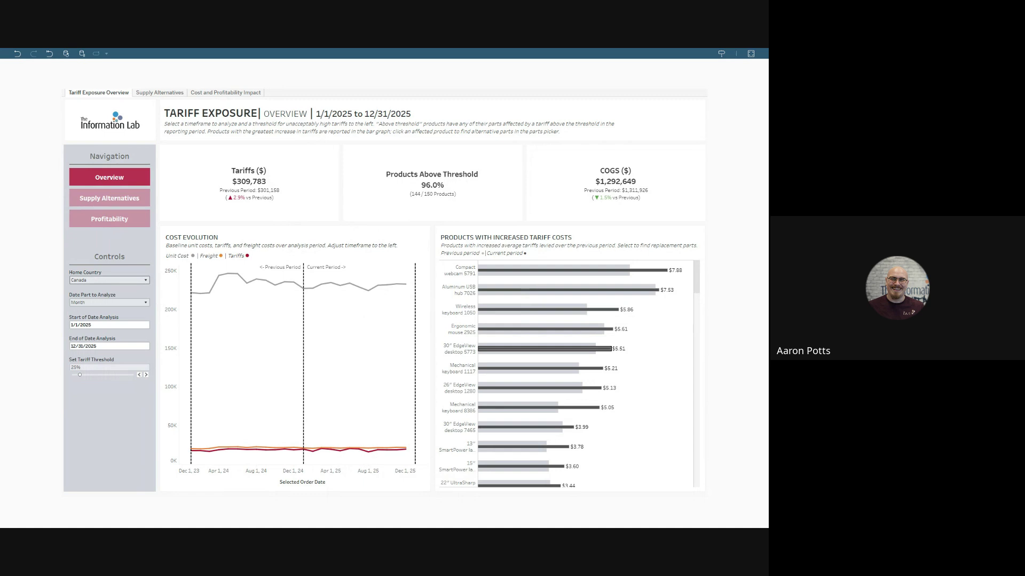
{"action": "left_click", "coordinate": [109, 281]}
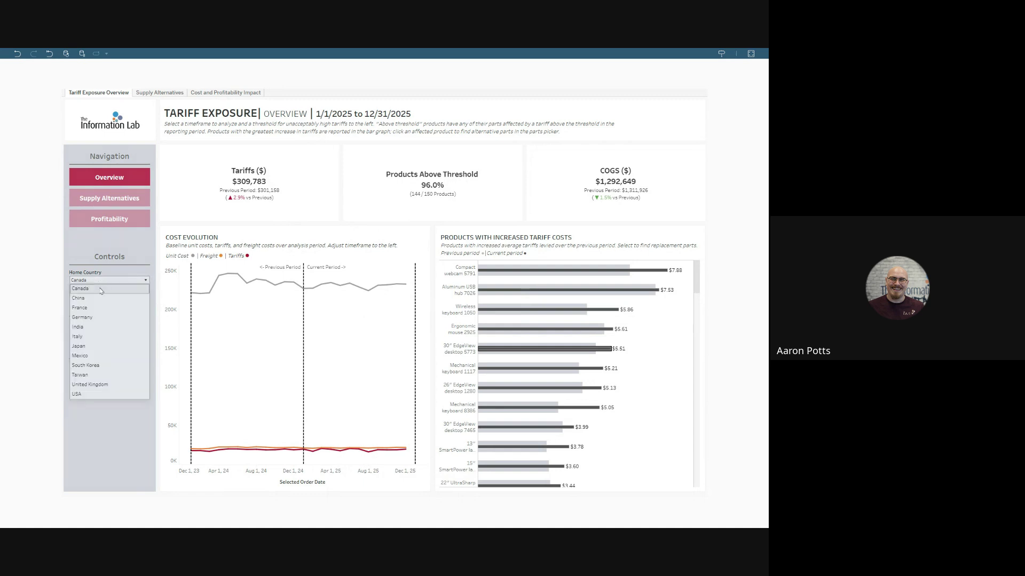
{"action": "left_click", "coordinate": [101, 390]}
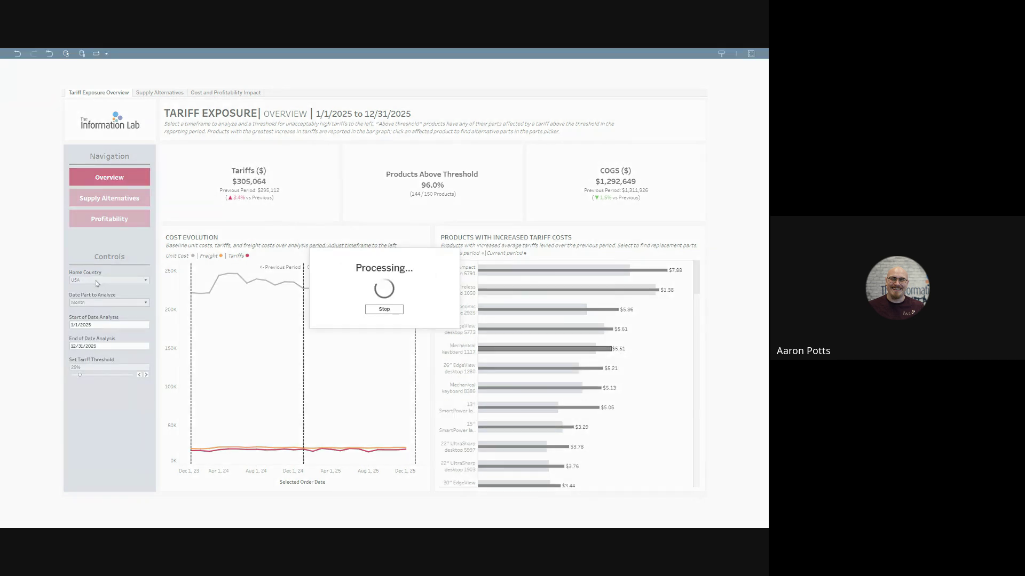
{"action": "left_click", "coordinate": [96, 280]}
{"action": "left_click", "coordinate": [96, 289]}
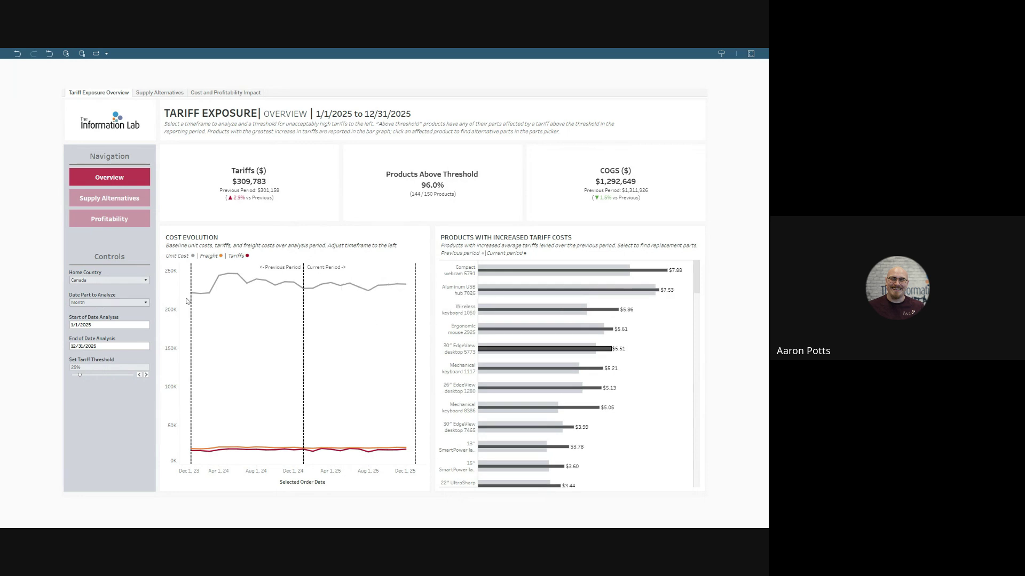
Switch the date granularity to weekly, then back to monthly.
{"action": "left_click", "coordinate": [106, 302]}
{"action": "left_click", "coordinate": [100, 322]}
{"action": "left_click", "coordinate": [106, 302]}
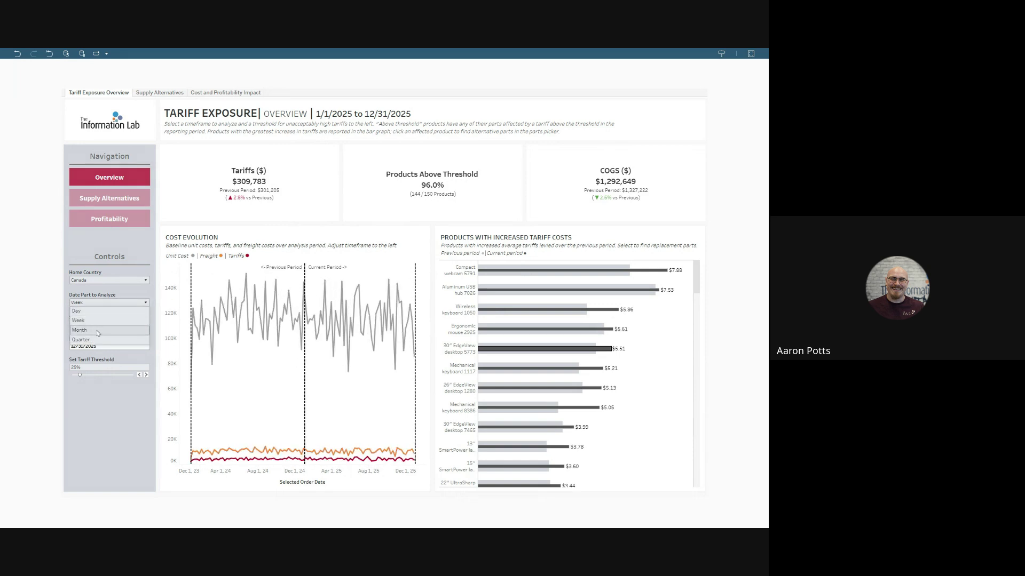
{"action": "left_click", "coordinate": [99, 331]}
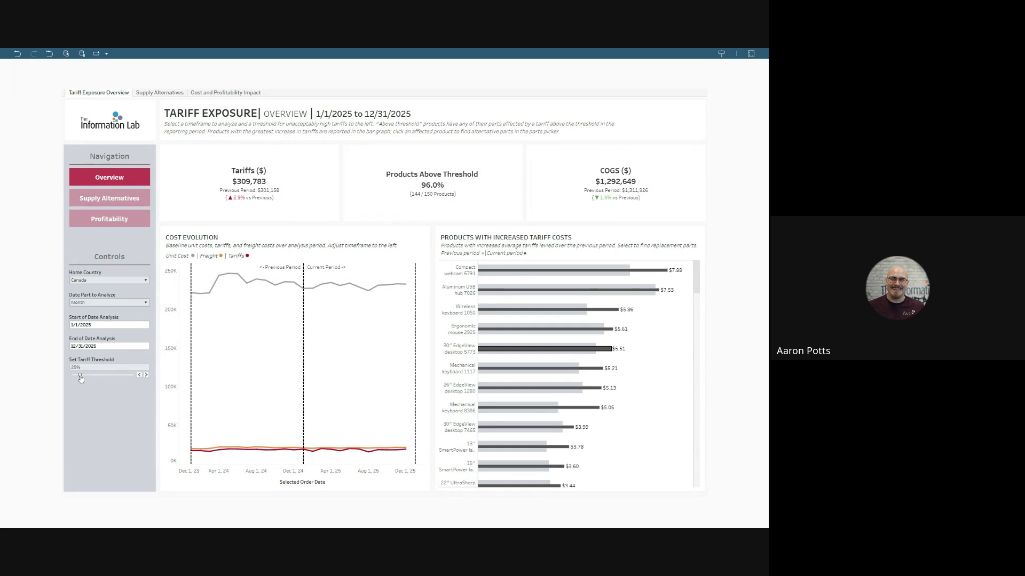
Raise the tariff threshold to 50% and read the product bar tooltips.
{"action": "left_click_drag", "start_coordinate": [84, 378], "coordinate": [88, 379]}
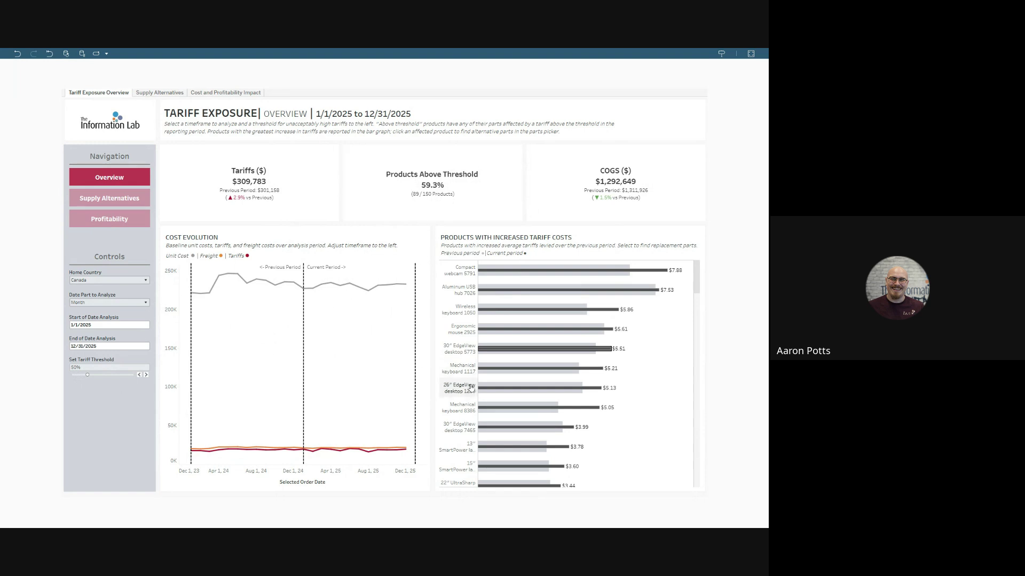
{"action": "mouse_move", "coordinate": [581, 332]}
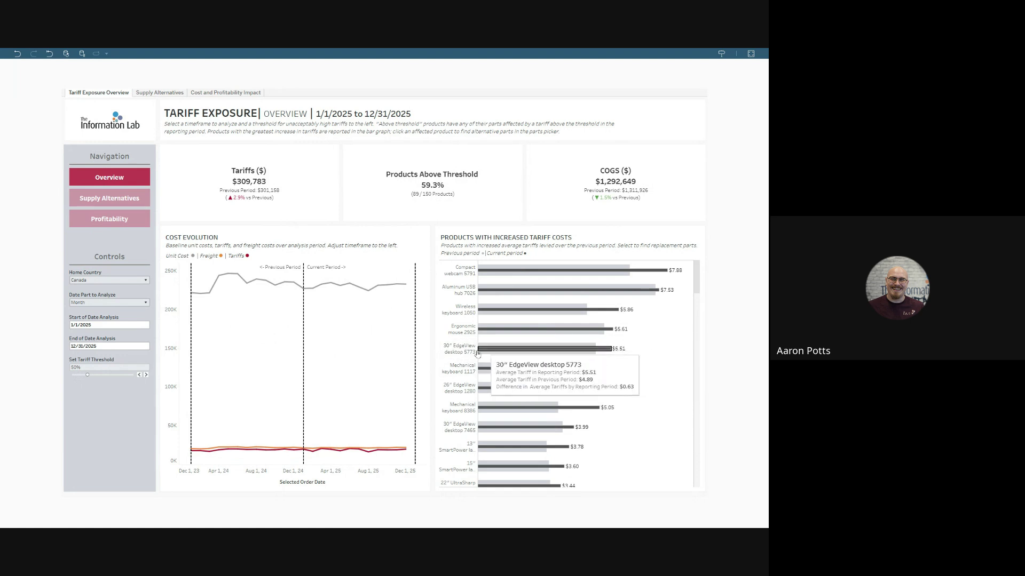
{"action": "mouse_move", "coordinate": [614, 352]}
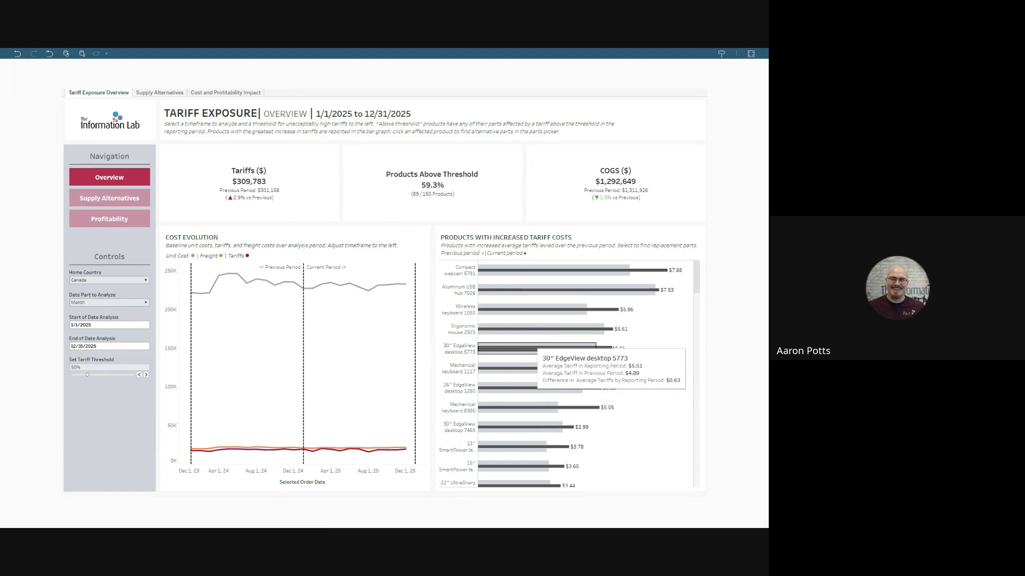
Jump from the 30" EdgeView desktop 5773 bar to Supply Alternatives, then select 24" UltraSharp desktop 7241.
{"action": "left_click", "coordinate": [533, 349]}
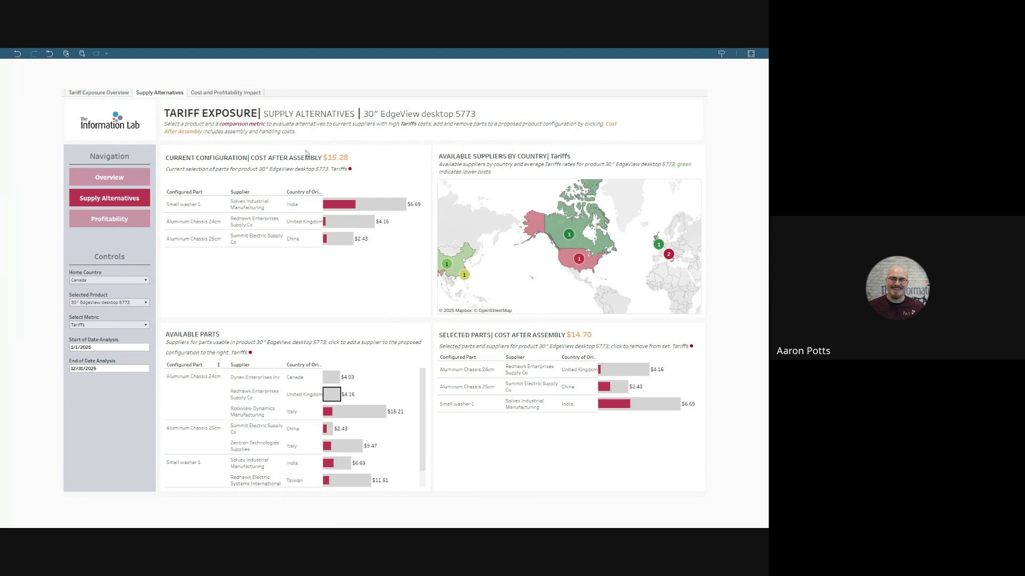
{"action": "left_click", "coordinate": [118, 303]}
{"action": "left_click", "coordinate": [120, 304]}
{"action": "left_click", "coordinate": [120, 304]}
{"action": "scroll", "coordinate": [113, 202], "scroll_direction": "up", "scroll_amount": 5}
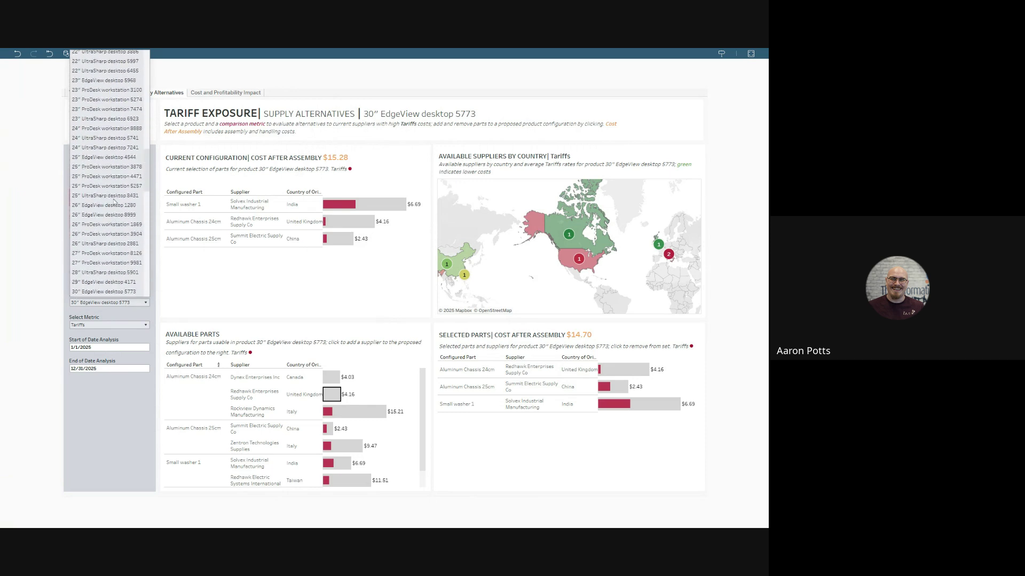
{"action": "left_click", "coordinate": [90, 148]}
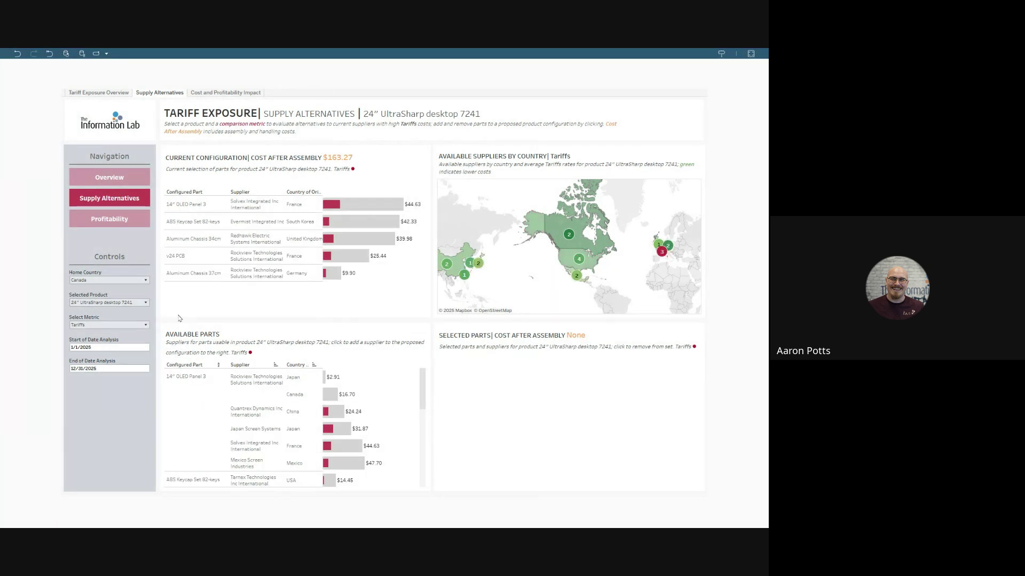
Try Freight as the comparison metric, then set Select Metric back to Tariffs.
{"action": "left_click", "coordinate": [128, 326]}
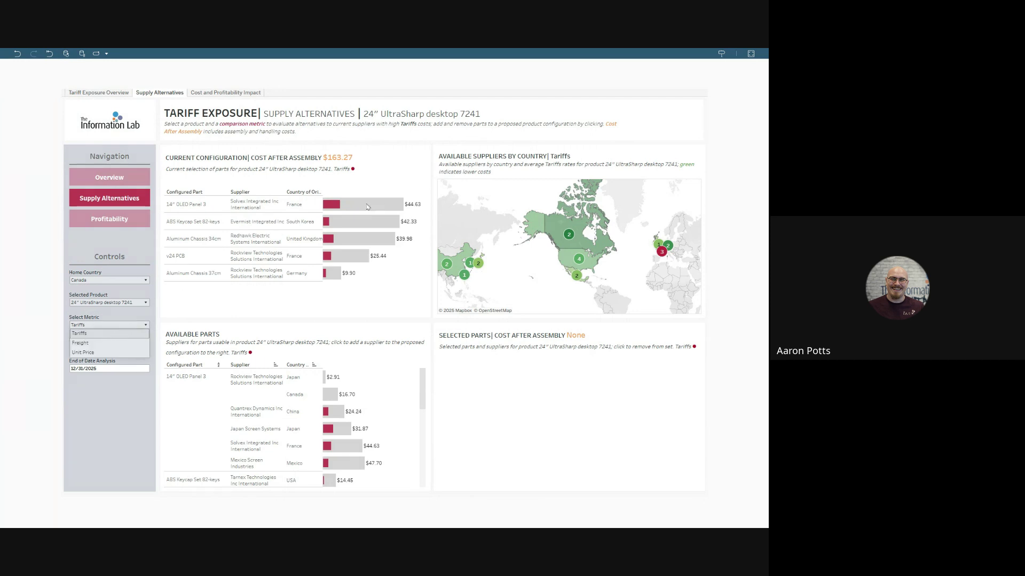
{"action": "left_click", "coordinate": [400, 316]}
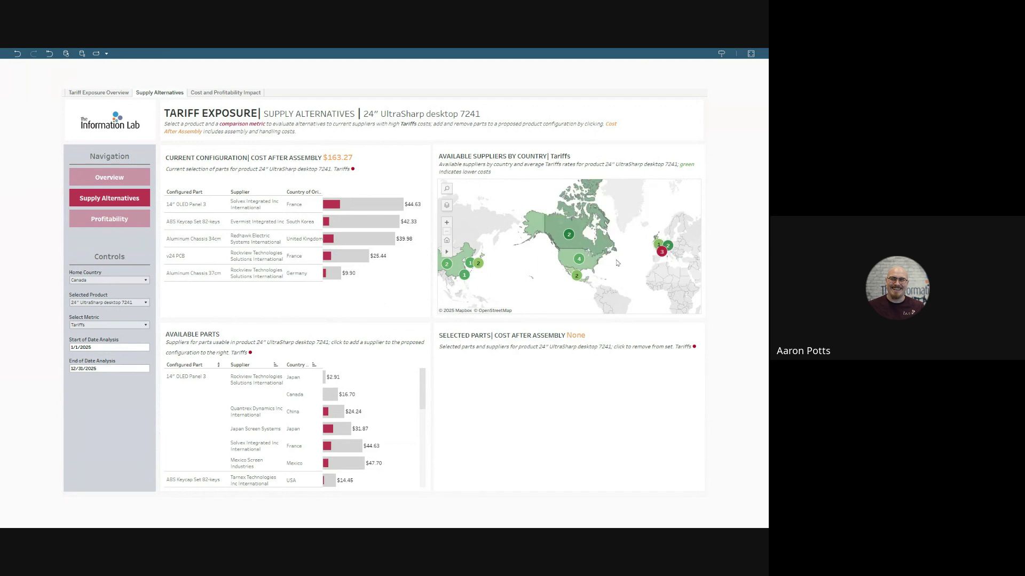
{"action": "mouse_move", "coordinate": [661, 252]}
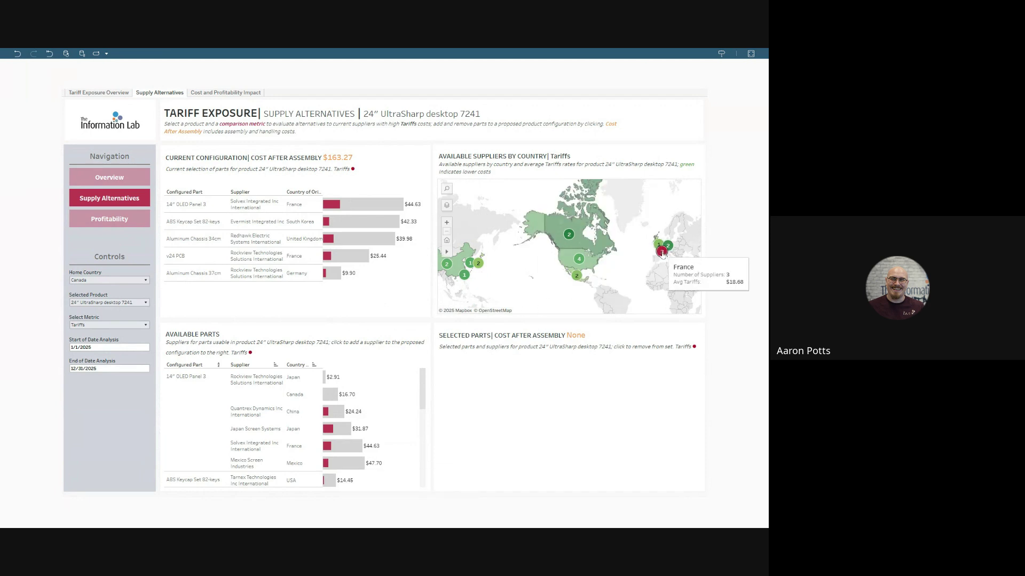
{"action": "left_click", "coordinate": [86, 325]}
{"action": "left_click", "coordinate": [81, 343]}
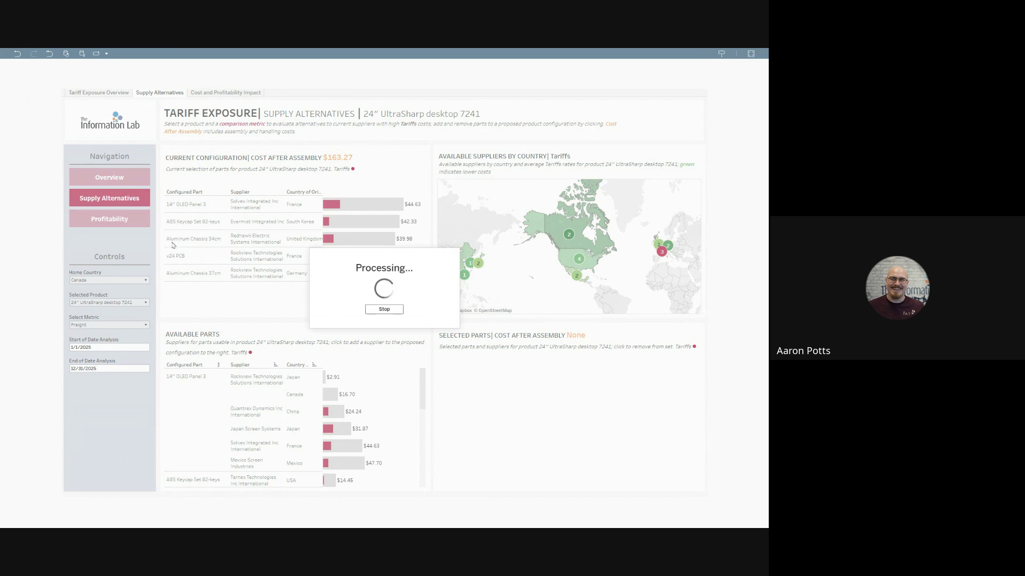
{"action": "left_click", "coordinate": [97, 327]}
{"action": "left_click", "coordinate": [96, 334]}
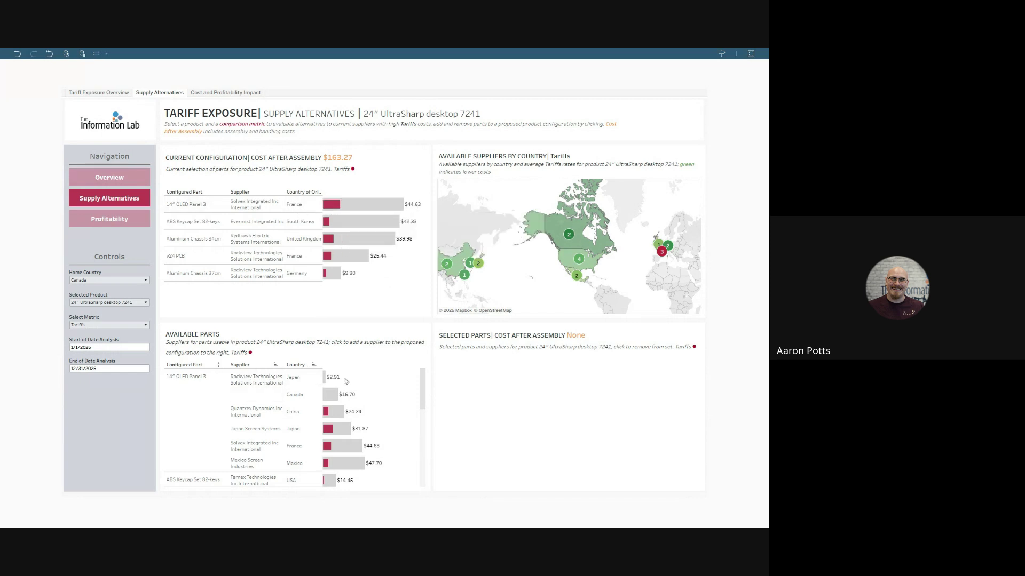
Add the Japan OLED panel, USA keycaps, Mexico 34cm and Germany 37cm chassis suppliers to Selected Parts.
{"action": "mouse_move", "coordinate": [326, 379]}
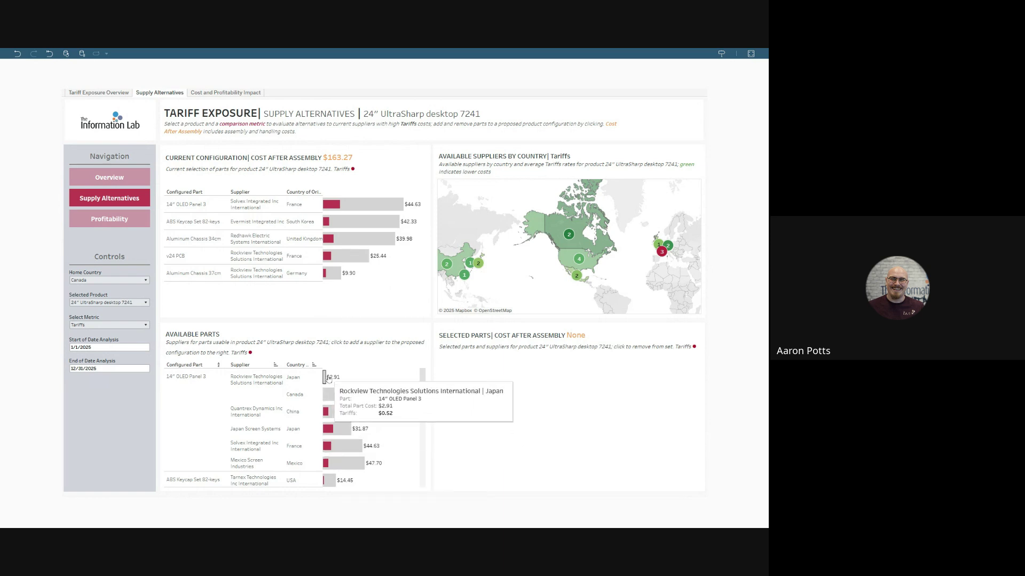
{"action": "left_click", "coordinate": [325, 378]}
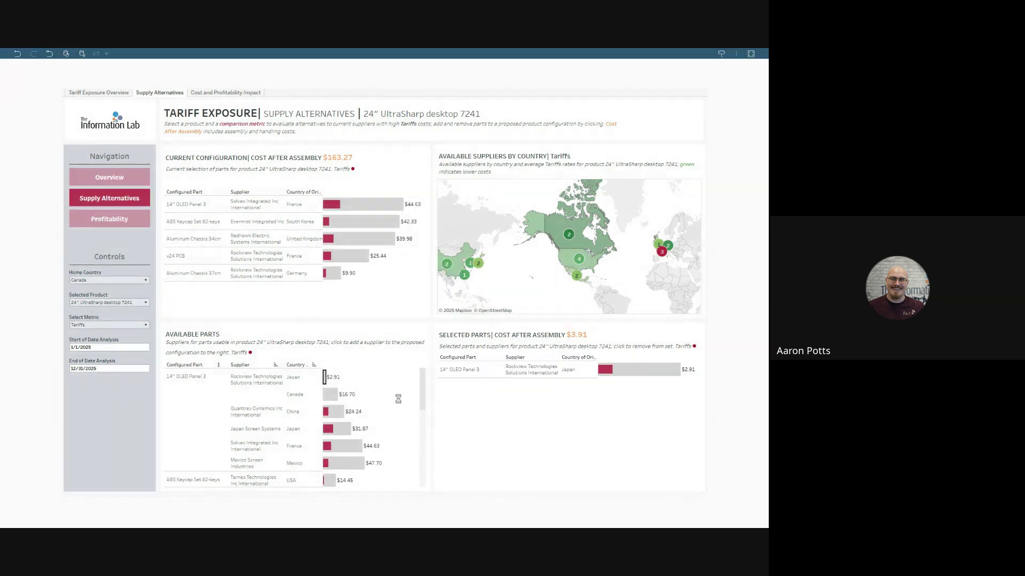
{"action": "left_click_drag", "start_coordinate": [427, 385], "coordinate": [428, 418]}
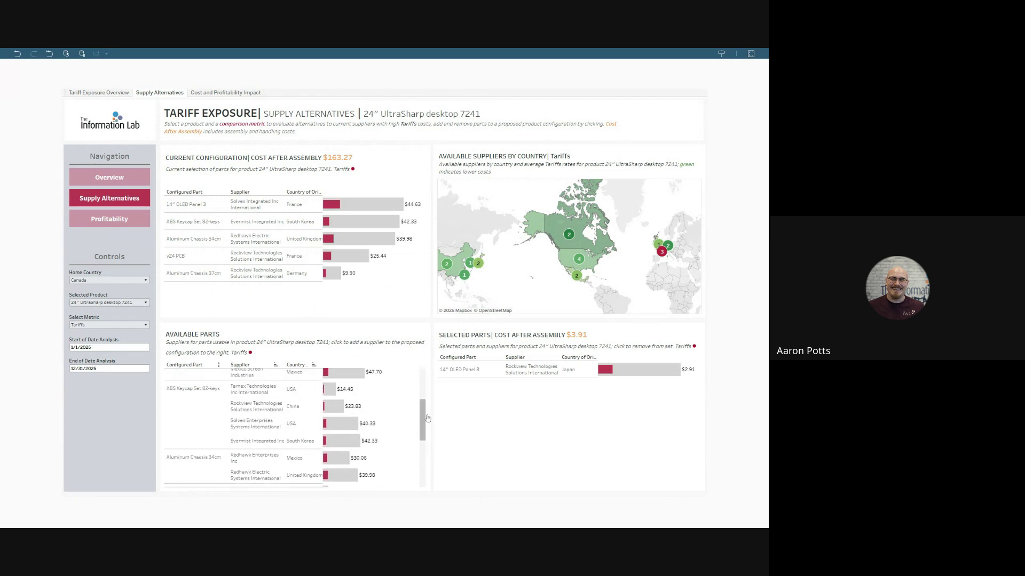
{"action": "left_click", "coordinate": [298, 392]}
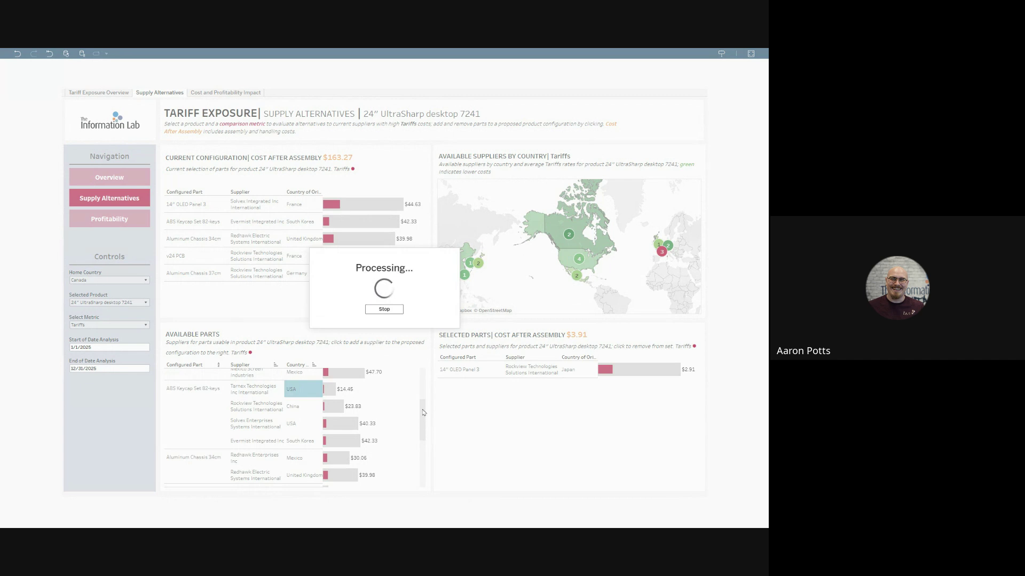
{"action": "scroll", "coordinate": [423, 438], "scroll_direction": "down", "scroll_amount": 3}
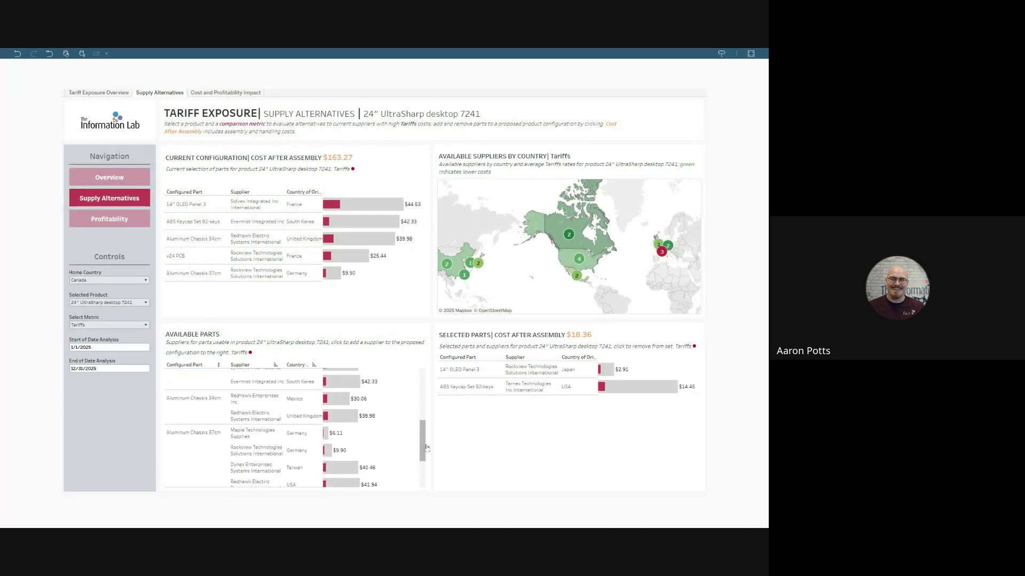
{"action": "left_click", "coordinate": [304, 409]}
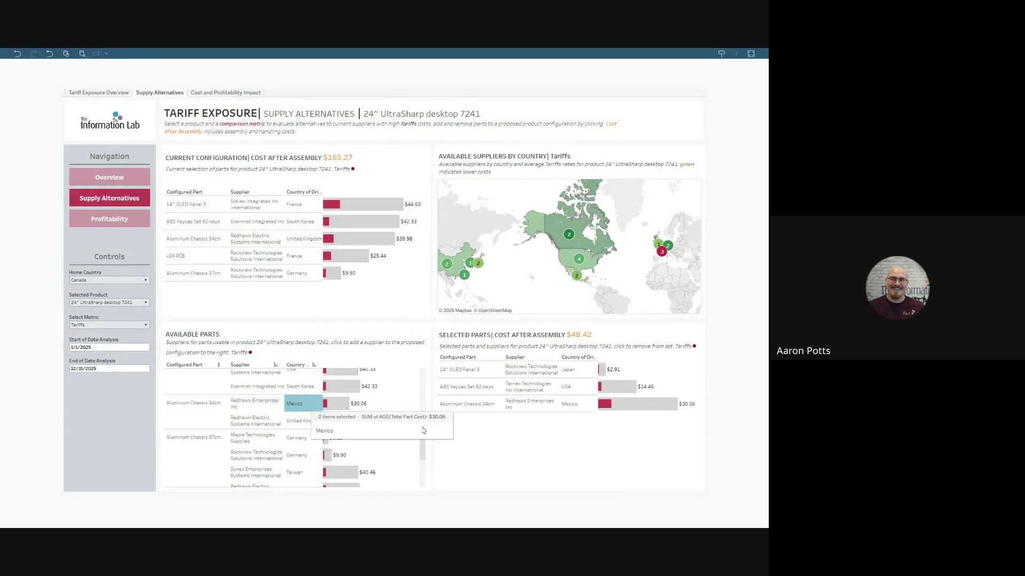
{"action": "left_click_drag", "start_coordinate": [422, 439], "coordinate": [426, 472]}
{"action": "scroll", "coordinate": [425, 471], "scroll_direction": "up", "scroll_amount": 1}
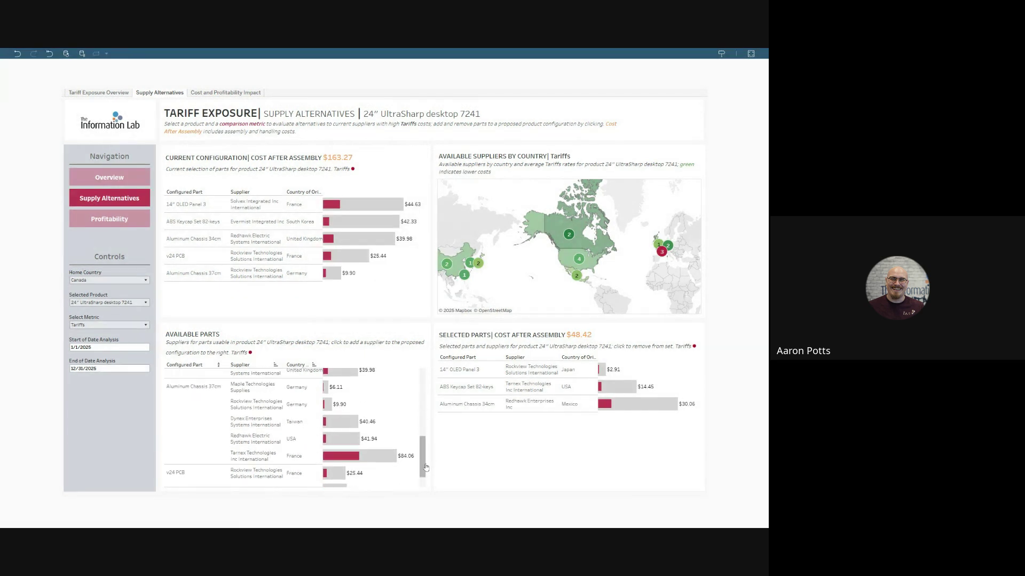
{"action": "left_click", "coordinate": [298, 405]}
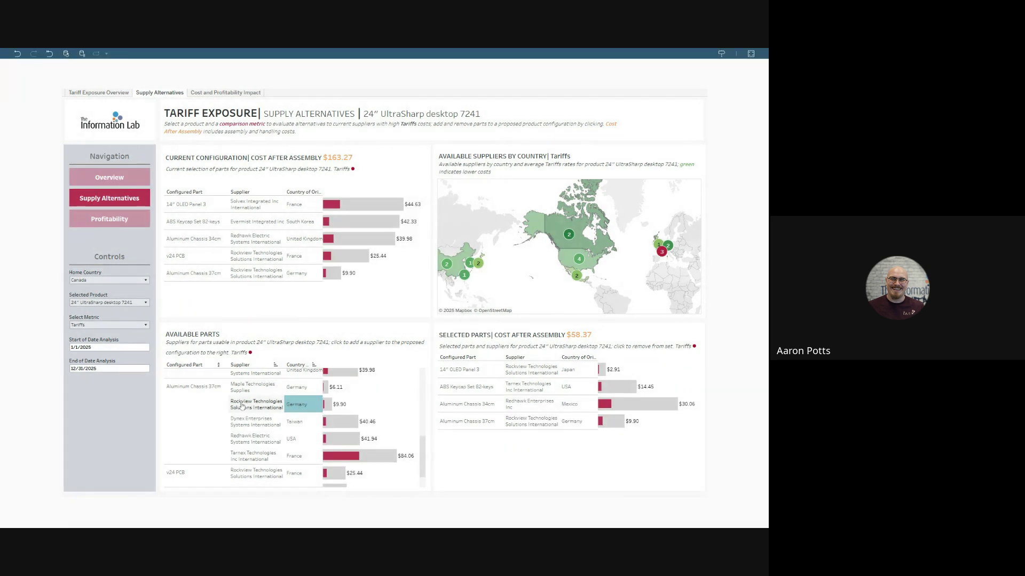
{"action": "scroll", "coordinate": [426, 471], "scroll_direction": "down", "scroll_amount": 1}
{"action": "scroll", "coordinate": [425, 471], "scroll_direction": "down", "scroll_amount": 1}
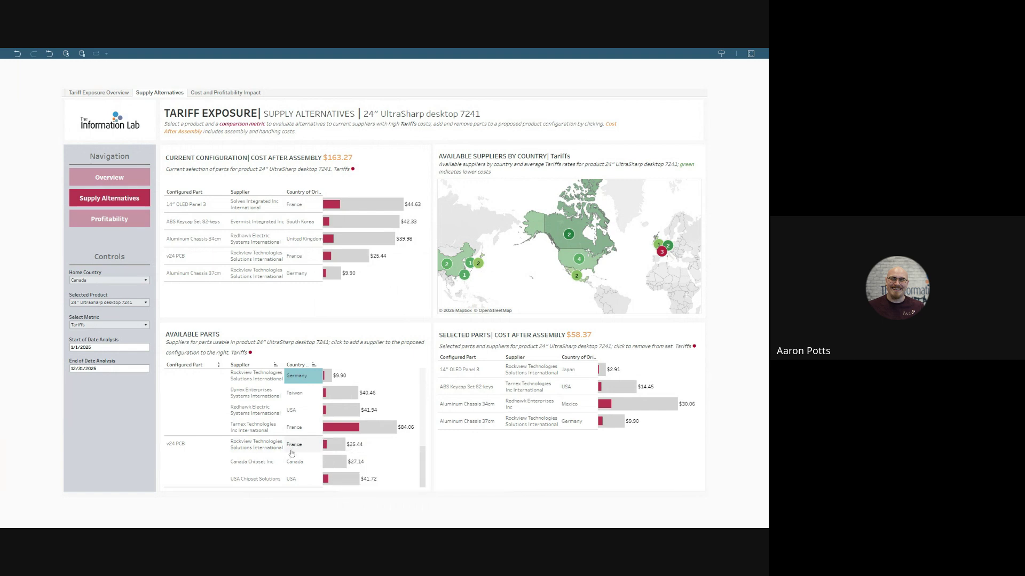
Add France and Canada Chipset Inc v24 PCBs, then remove France, for $85.50 total.
{"action": "left_click", "coordinate": [297, 449]}
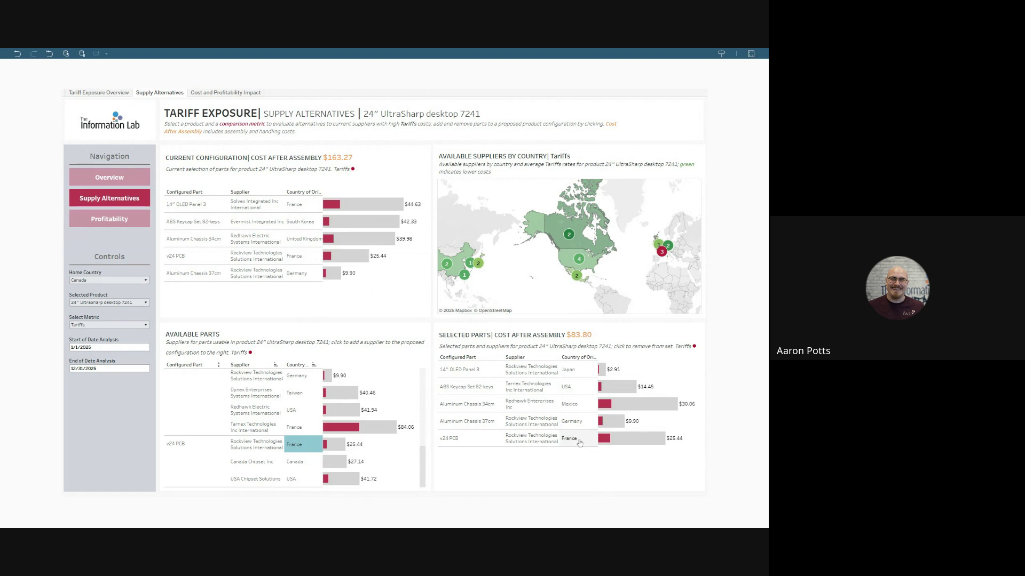
{"action": "left_click", "coordinate": [306, 462]}
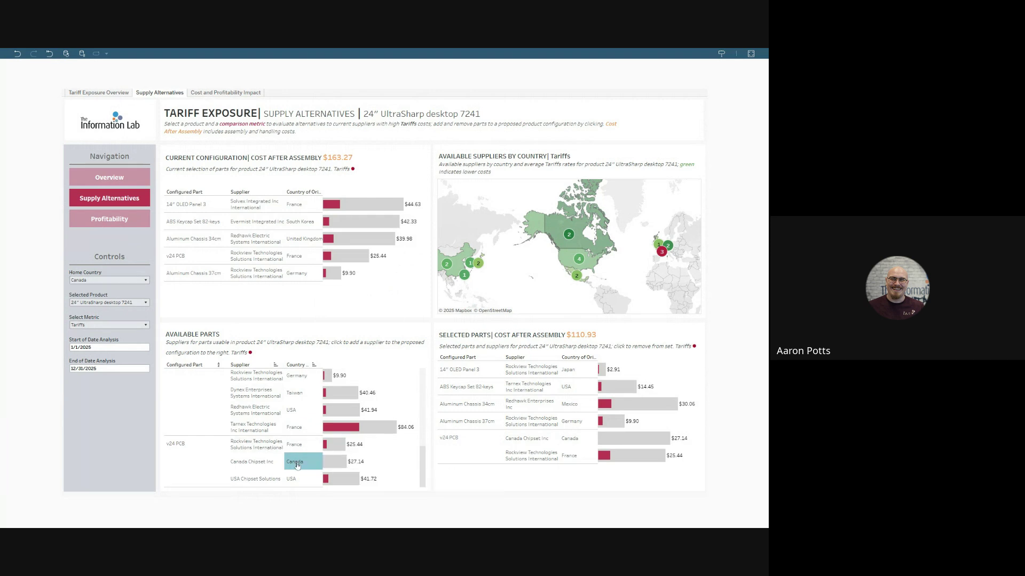
{"action": "left_click", "coordinate": [580, 458]}
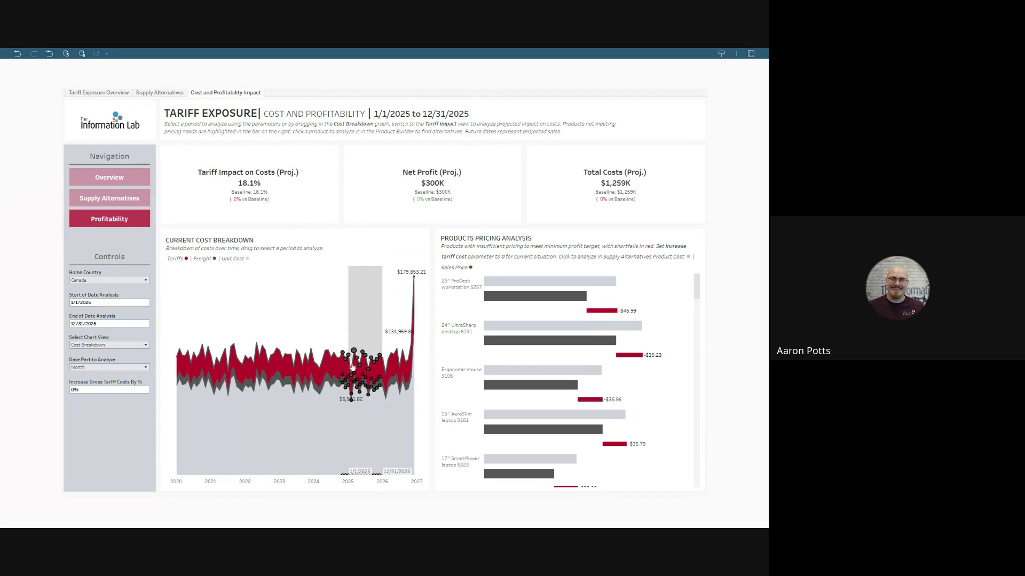
Drag across the Current Cost Breakdown chart to limit the period to 7/1/2023–6/1/2024.
{"action": "left_click_drag", "start_coordinate": [298, 318], "coordinate": [330, 443]}
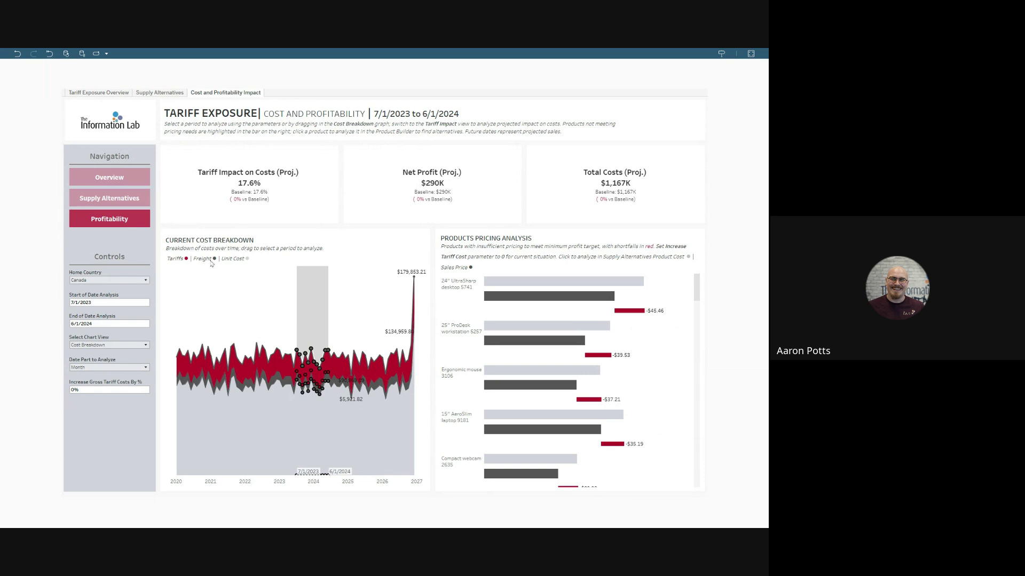
Keep Month as date part, set Select Chart View to Tariff Projection, and read the bar values.
{"action": "left_click", "coordinate": [109, 368]}
{"action": "left_click", "coordinate": [109, 369]}
{"action": "left_click", "coordinate": [108, 345]}
{"action": "left_click", "coordinate": [104, 366]}
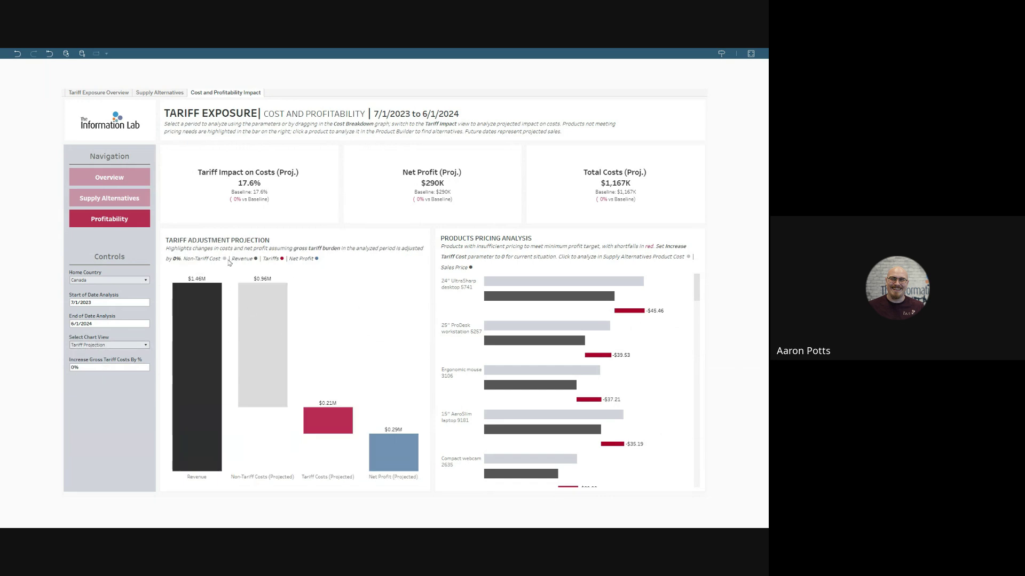
{"action": "mouse_move", "coordinate": [216, 285]}
{"action": "mouse_move", "coordinate": [277, 347]}
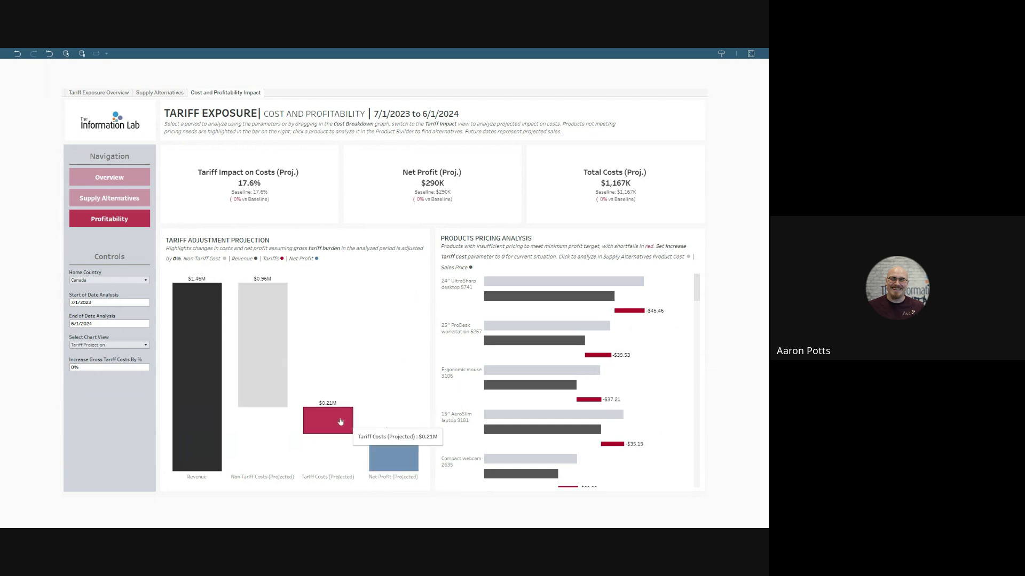
{"action": "mouse_move", "coordinate": [342, 440]}
{"action": "mouse_move", "coordinate": [396, 469]}
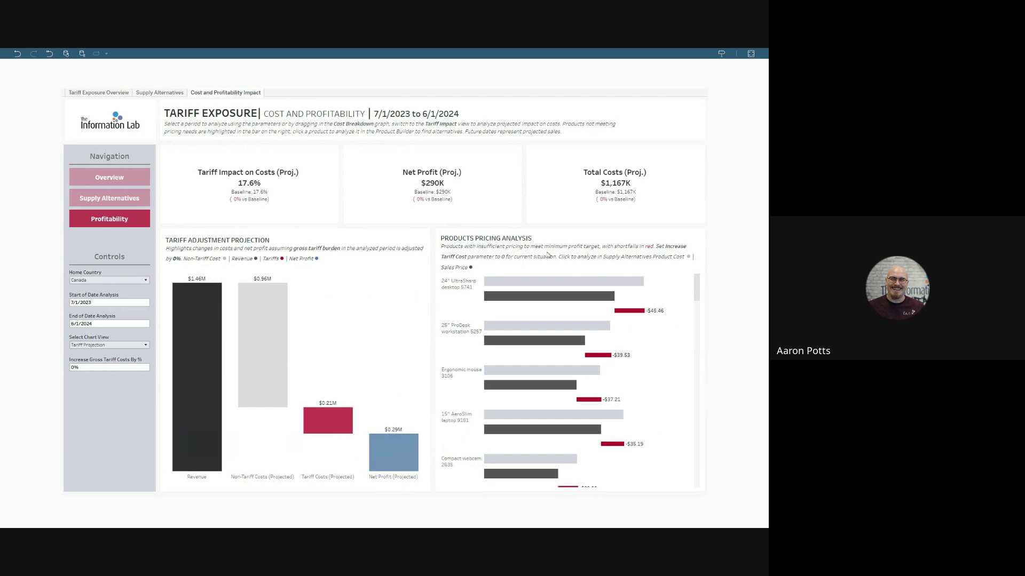
{"action": "mouse_move", "coordinate": [629, 315]}
Set Increase Gross Tariff Costs By % to 50.
{"action": "left_click", "coordinate": [74, 369]}
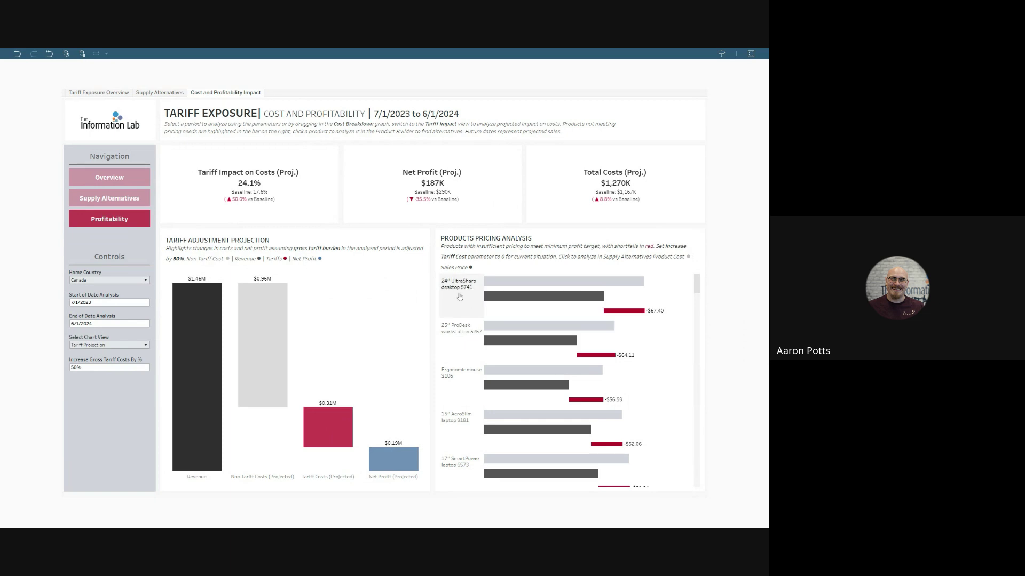
Select the 24" UltraSharp desktop 5741 bar in Products Pricing Analysis.
{"action": "left_click", "coordinate": [587, 301]}
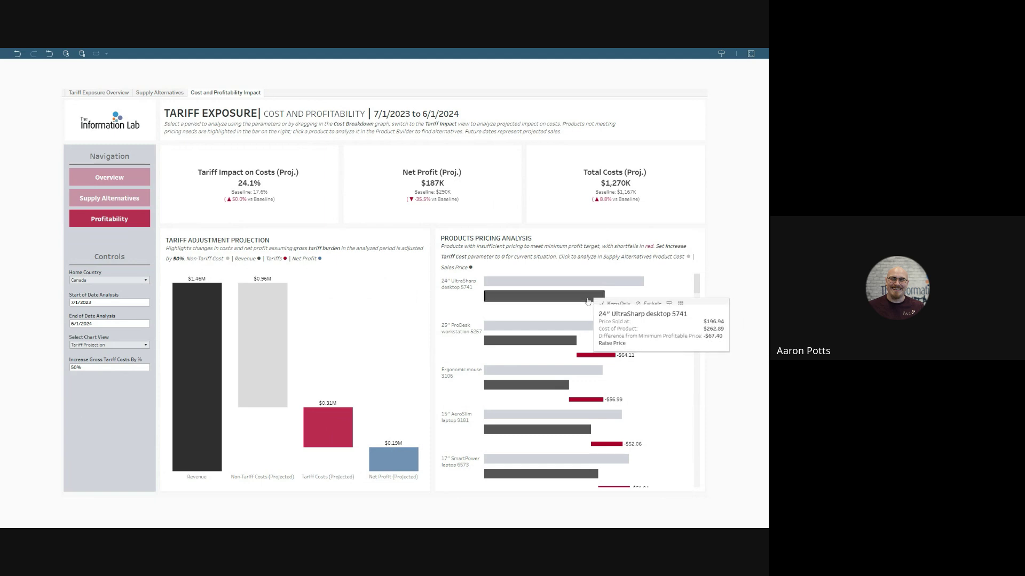